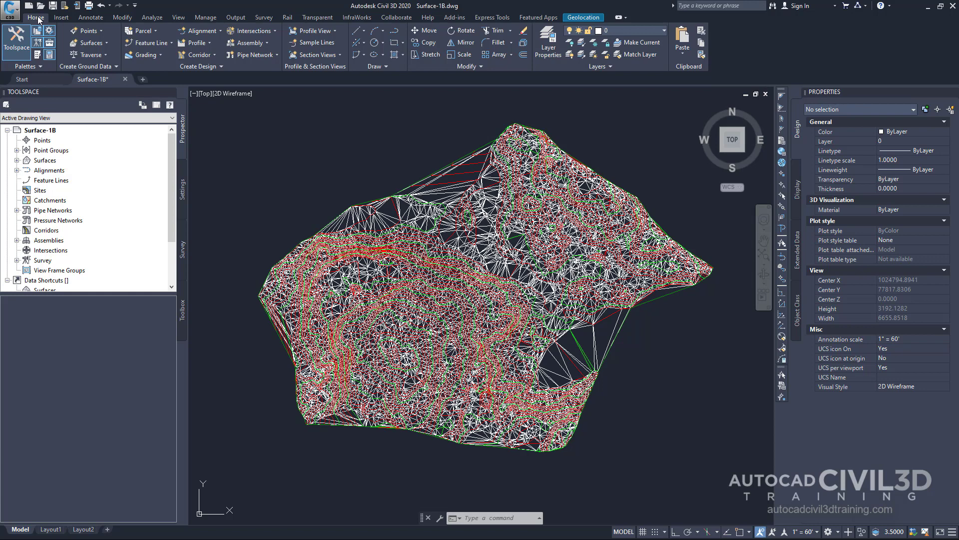
Step: Thaw the _EG-BNDY layer from the layer list to reveal the blue boundary polyline
{"action": "left_click", "coordinate": [665, 31]}
{"action": "scroll", "coordinate": [655, 115], "scroll_direction": "up", "scroll_amount": 2}
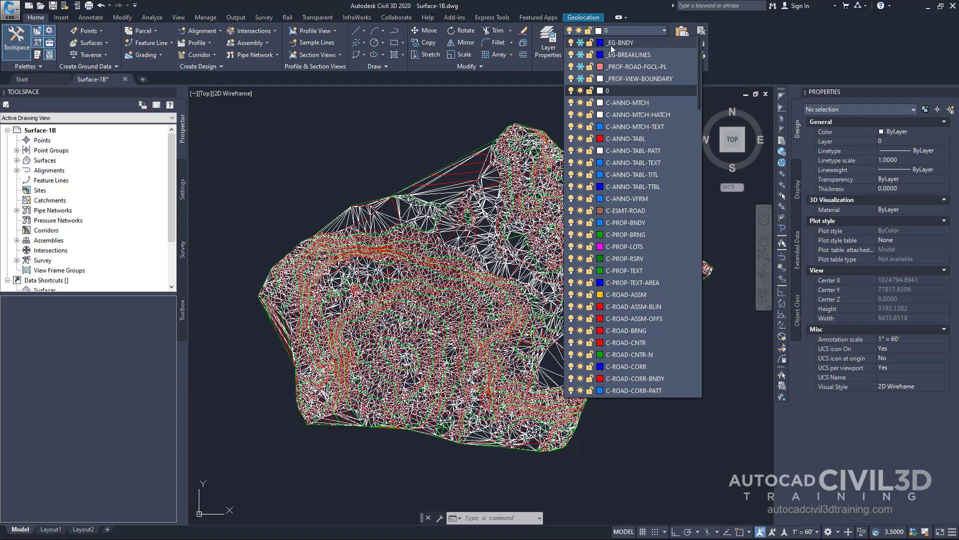
{"action": "left_click", "coordinate": [581, 43]}
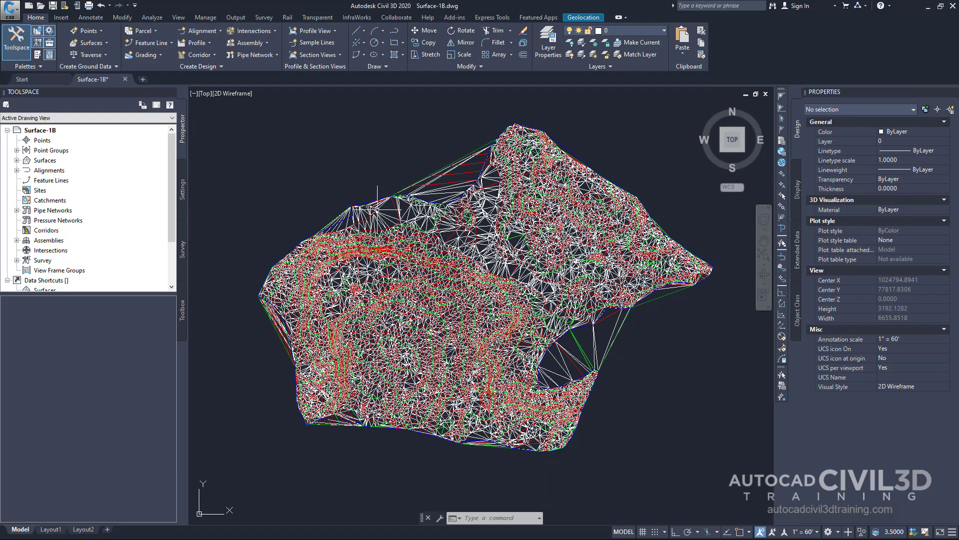
{"action": "scroll", "coordinate": [436, 235], "scroll_direction": "up", "scroll_amount": 5}
{"action": "scroll", "coordinate": [458, 196], "scroll_direction": "down", "scroll_amount": 5}
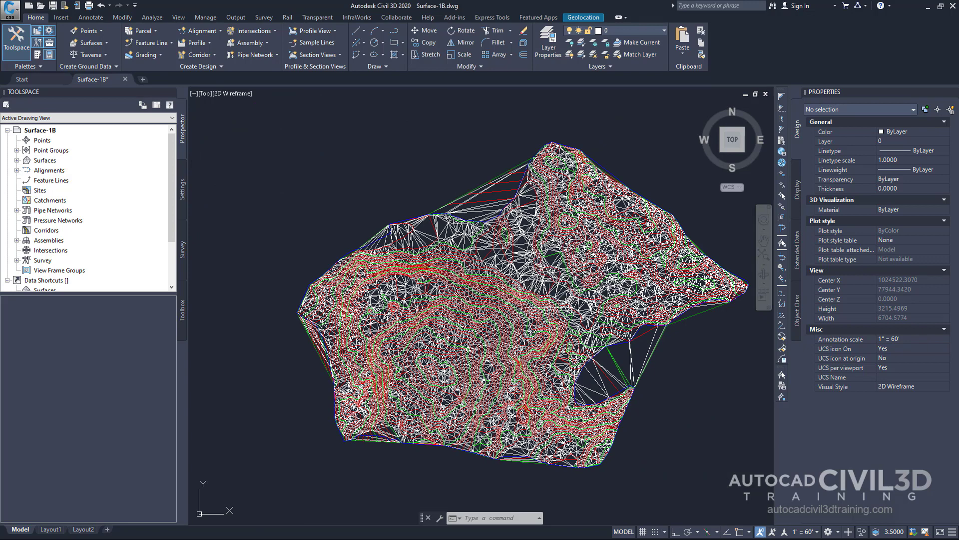
{"action": "mouse_move", "coordinate": [512, 281]}
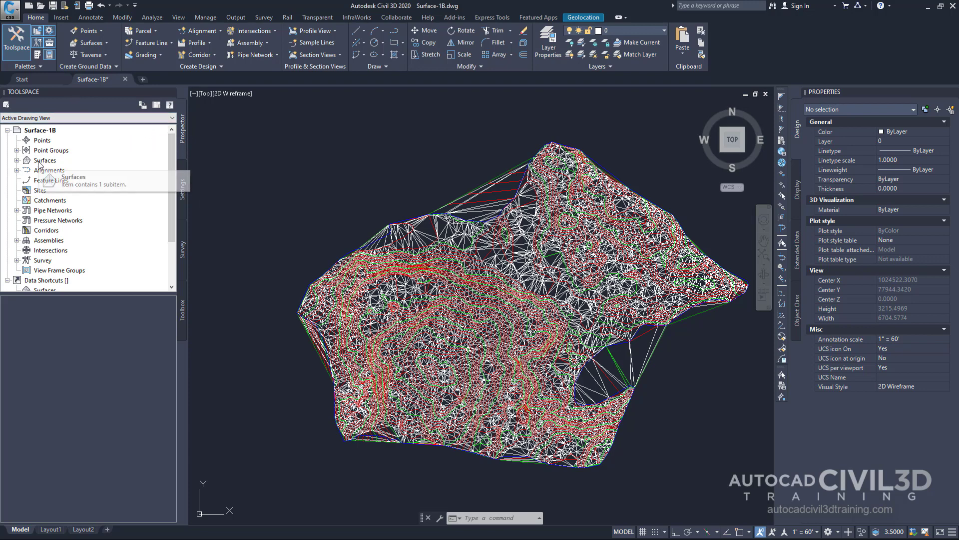
Step: In Prospector, expand Surfaces > EG > Definition and select the Boundaries collection
{"action": "left_click", "coordinate": [17, 161]}
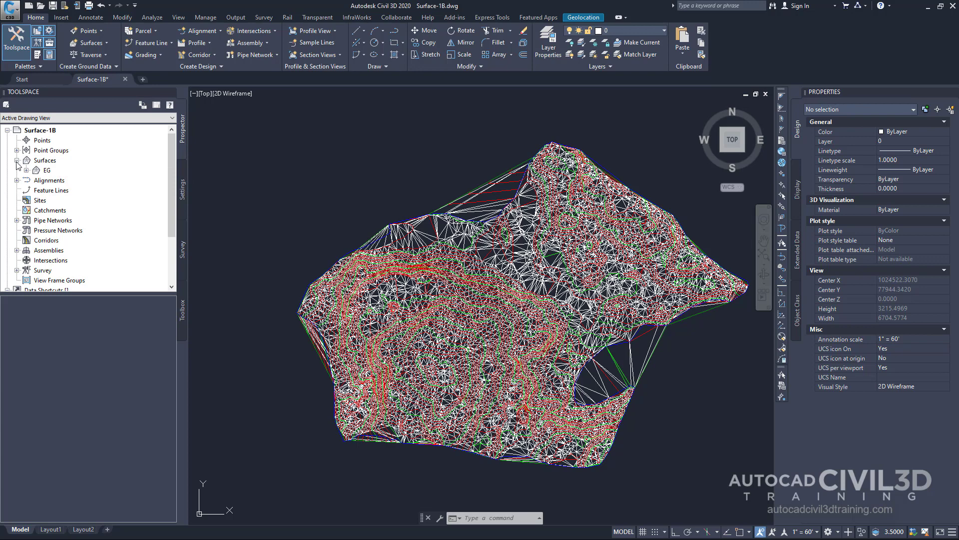
{"action": "left_click", "coordinate": [26, 170]}
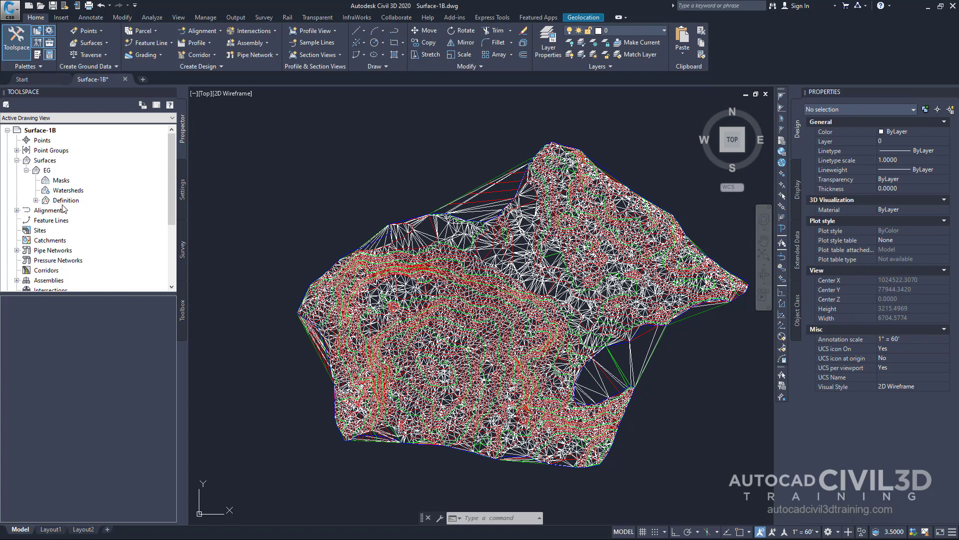
{"action": "left_click", "coordinate": [36, 200]}
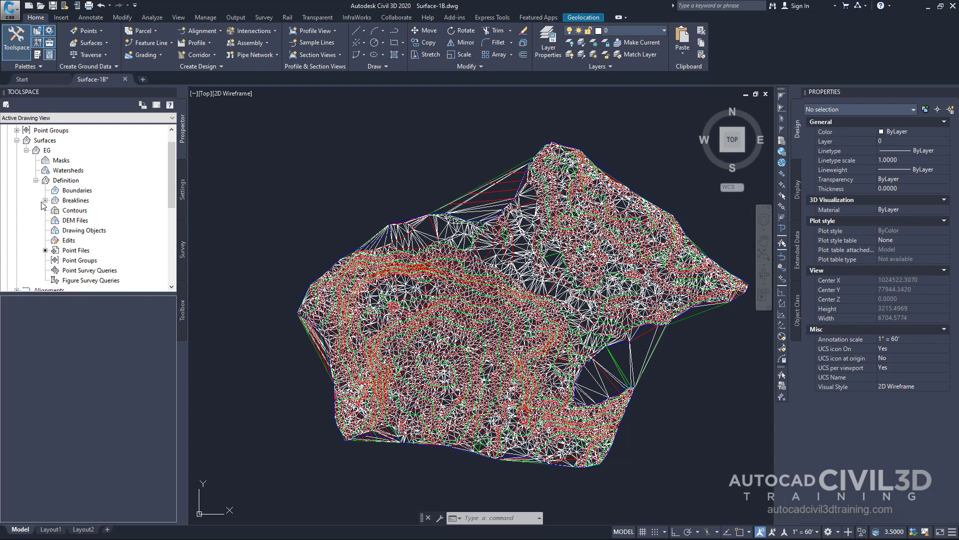
{"action": "left_click", "coordinate": [76, 192]}
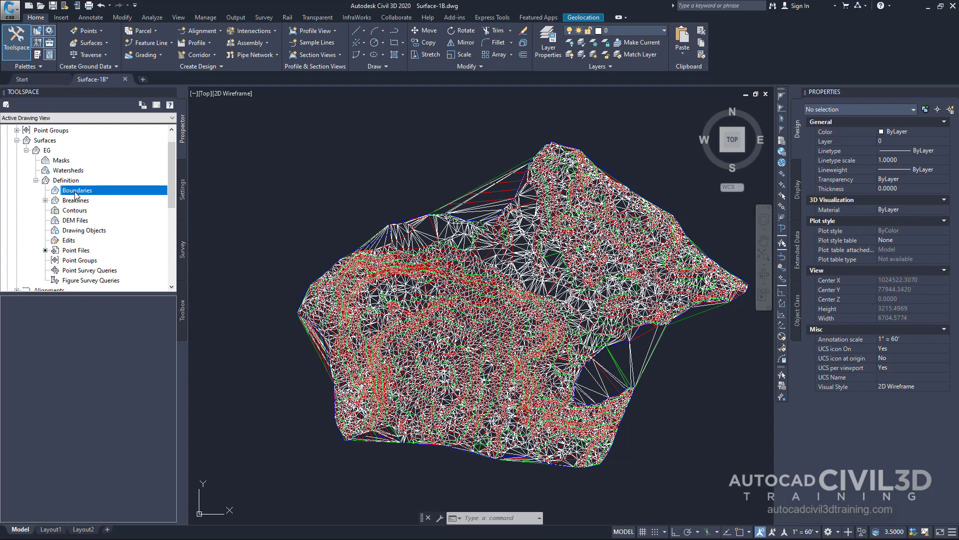
Step: Add an Outer boundary named 'EG - Outer' with non-destructive breakline turned off
{"action": "right_click", "coordinate": [77, 195]}
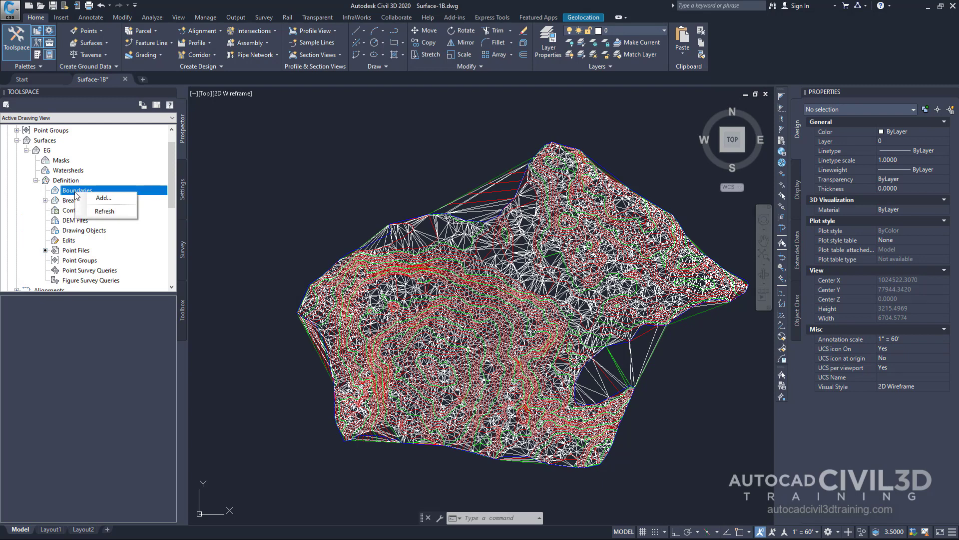
{"action": "left_click", "coordinate": [88, 199]}
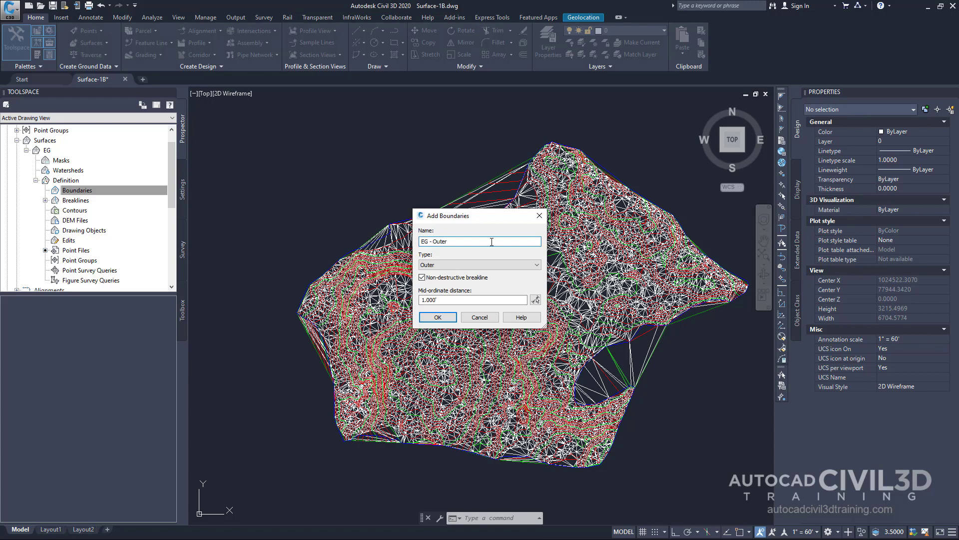
{"action": "left_click", "coordinate": [503, 265]}
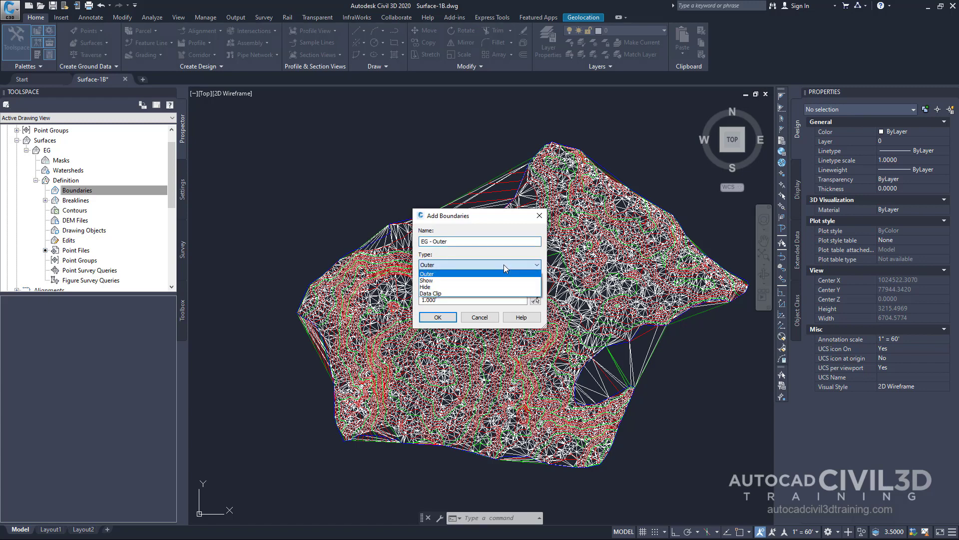
{"action": "left_click", "coordinate": [441, 274]}
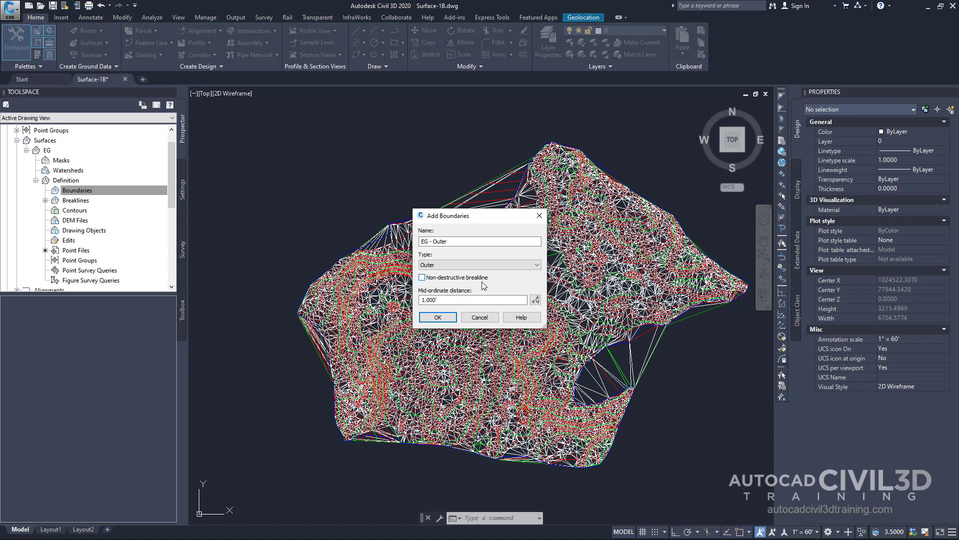
{"action": "left_click", "coordinate": [436, 300]}
{"action": "left_click", "coordinate": [445, 319]}
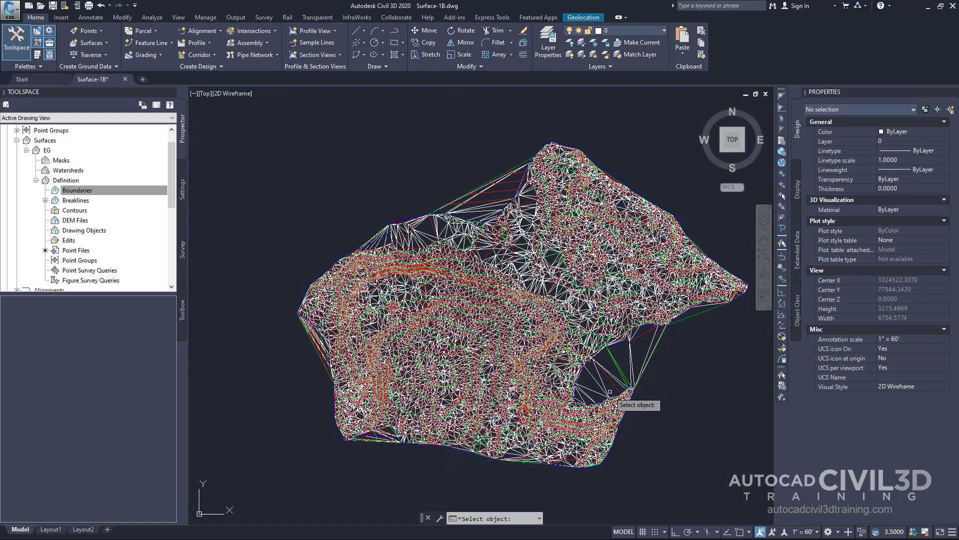
Step: Pick the blue polyline as the EG - Outer boundary and recenter the clipped surface
{"action": "scroll", "coordinate": [608, 358], "scroll_direction": "up", "scroll_amount": 2}
{"action": "scroll", "coordinate": [630, 318], "scroll_direction": "up", "scroll_amount": 5}
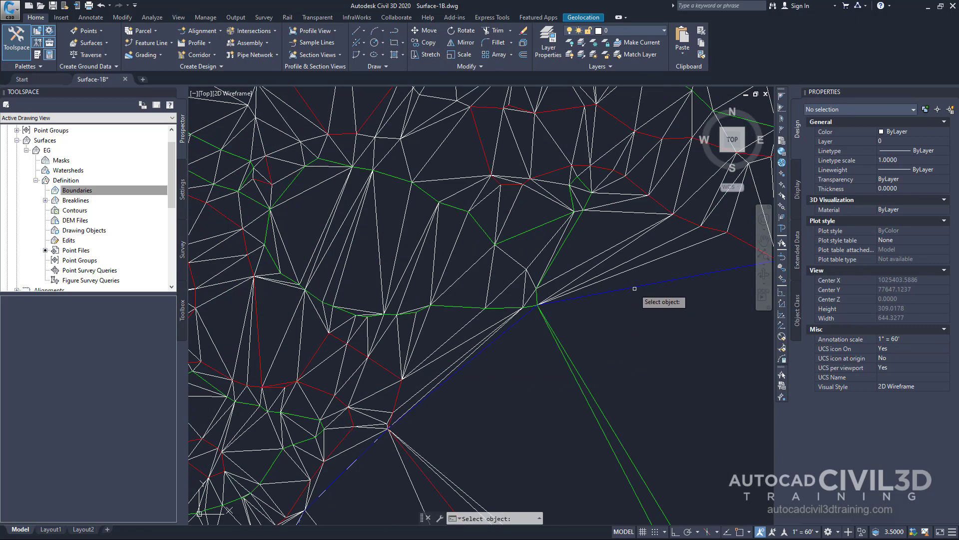
{"action": "left_click", "coordinate": [631, 289]}
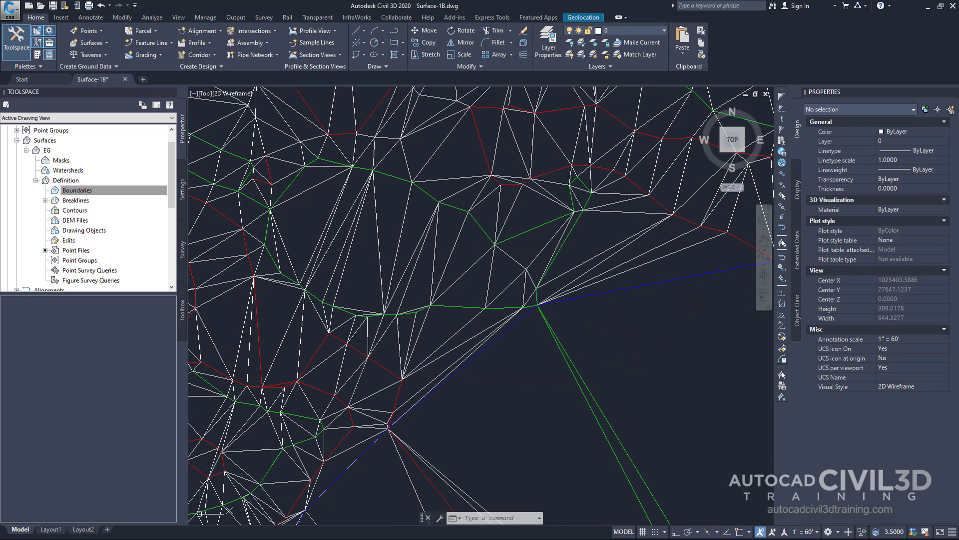
{"action": "scroll", "coordinate": [630, 289], "scroll_direction": "down", "scroll_amount": 6}
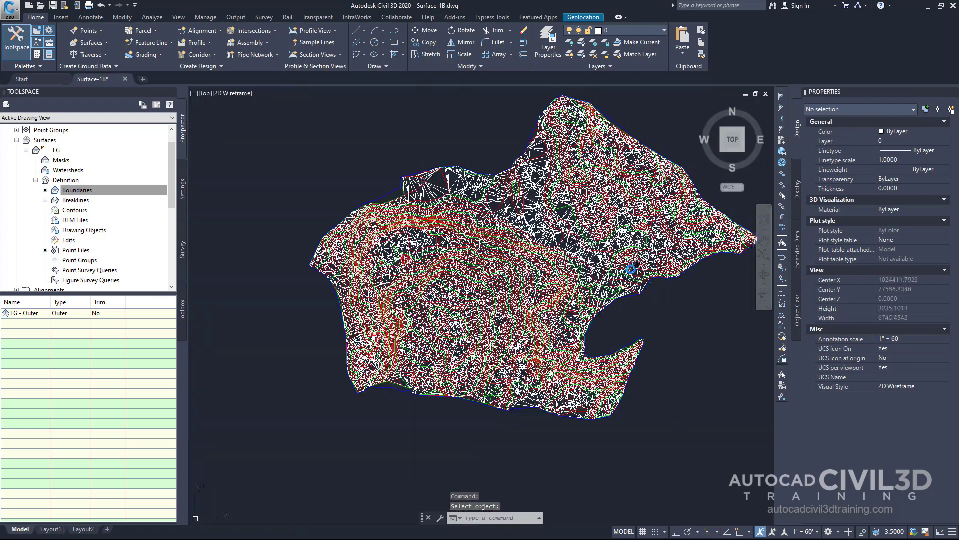
{"action": "middle_click_drag", "start_coordinate": [631, 269], "coordinate": [603, 303]}
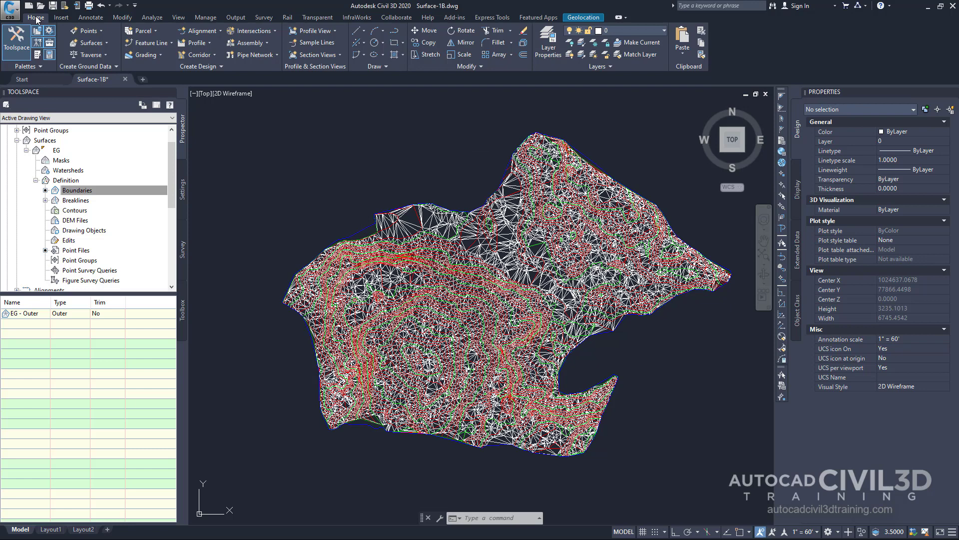
Step: Freeze the _EG-BNDY layer again so the boundary polyline is hidden
{"action": "left_click", "coordinate": [665, 31]}
{"action": "scroll", "coordinate": [655, 75], "scroll_direction": "up", "scroll_amount": 1}
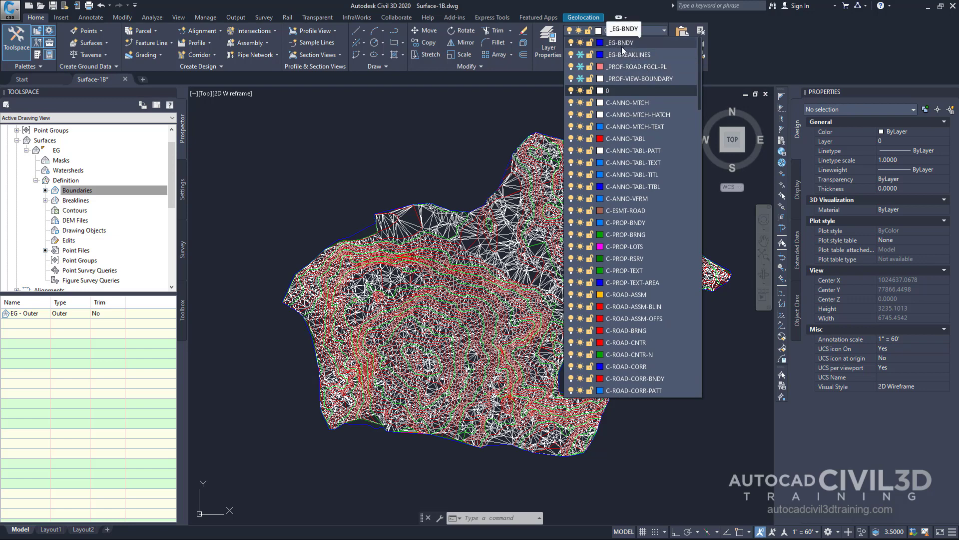
{"action": "left_click", "coordinate": [580, 43]}
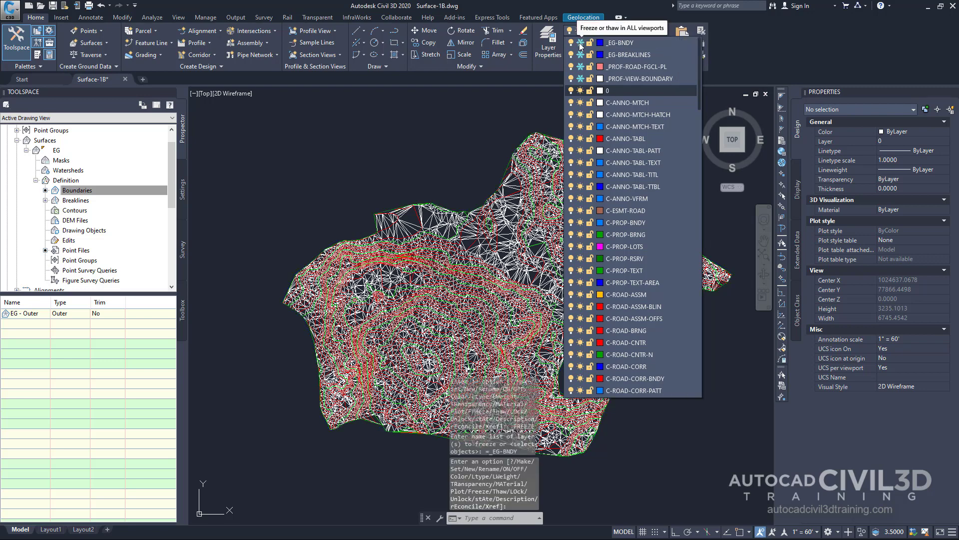
{"action": "left_click", "coordinate": [442, 163]}
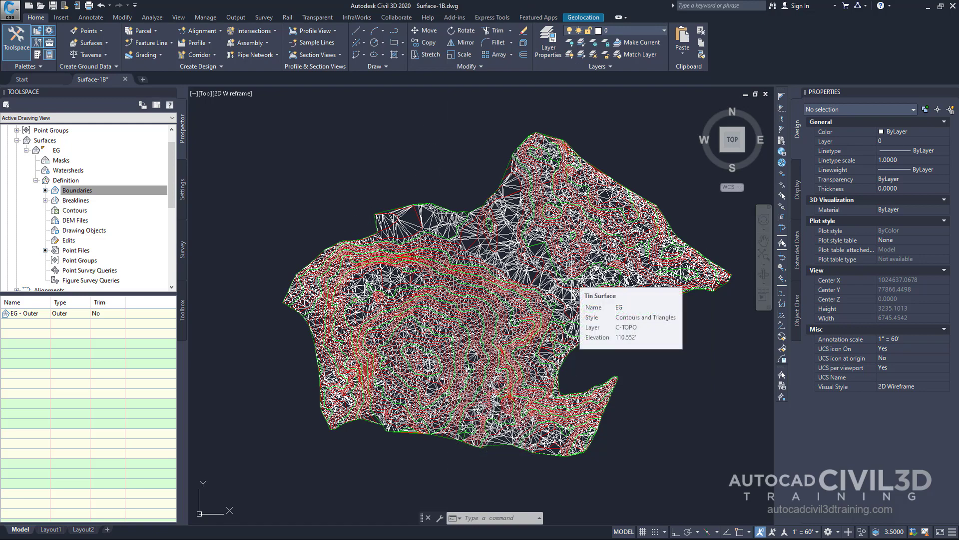
Step: Set the EG surface style to Contours 5' and 25' (Background) in Surface Properties
{"action": "scroll", "coordinate": [499, 300], "scroll_direction": "up", "scroll_amount": 5}
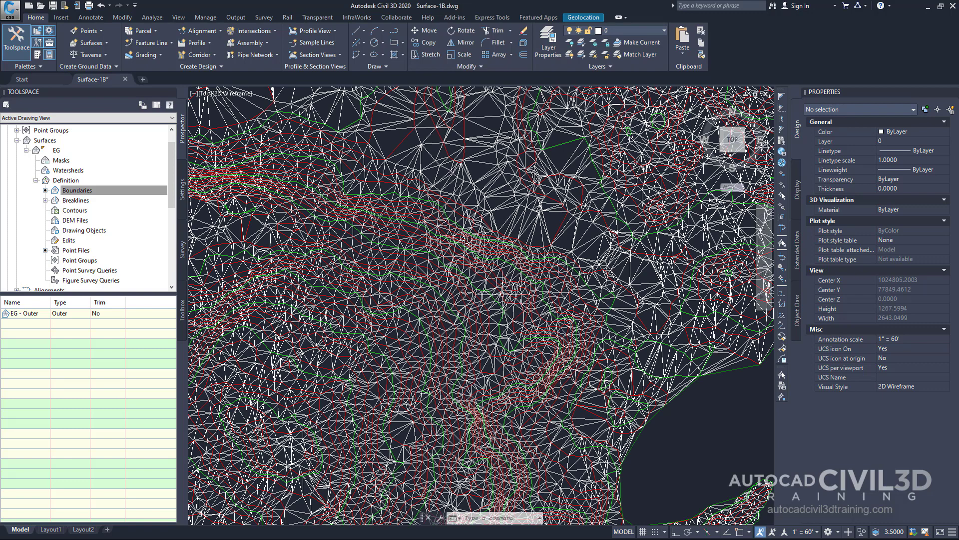
{"action": "left_click", "coordinate": [500, 300]}
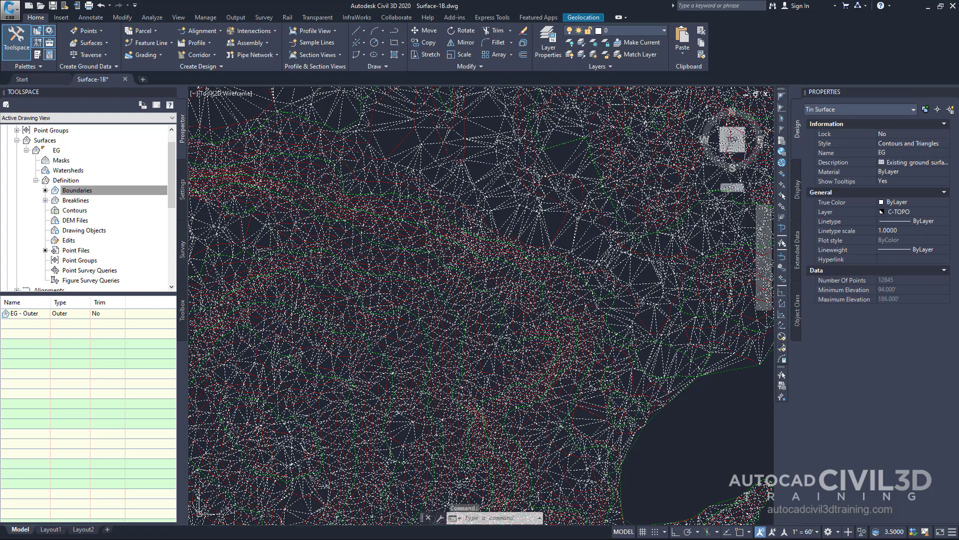
{"action": "right_click", "coordinate": [415, 231]}
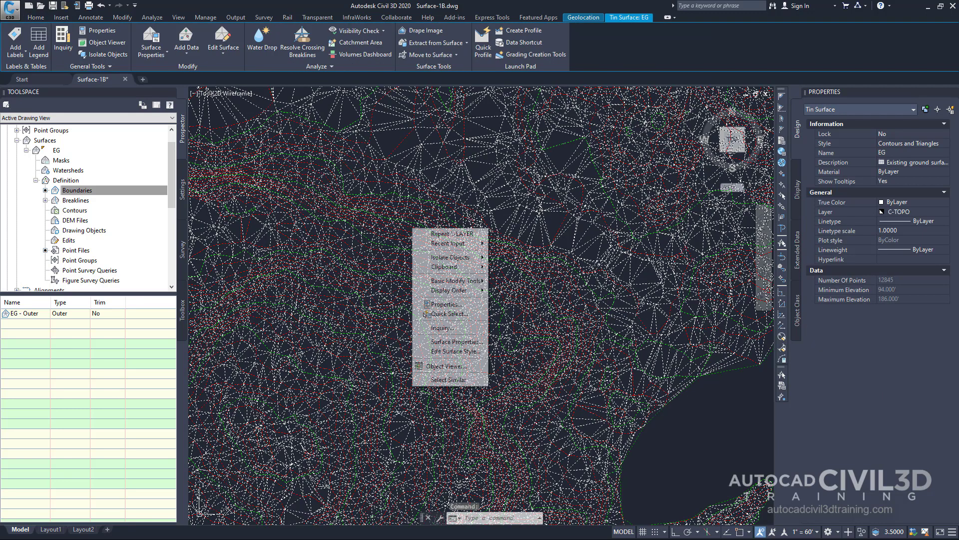
{"action": "left_click", "coordinate": [464, 344]}
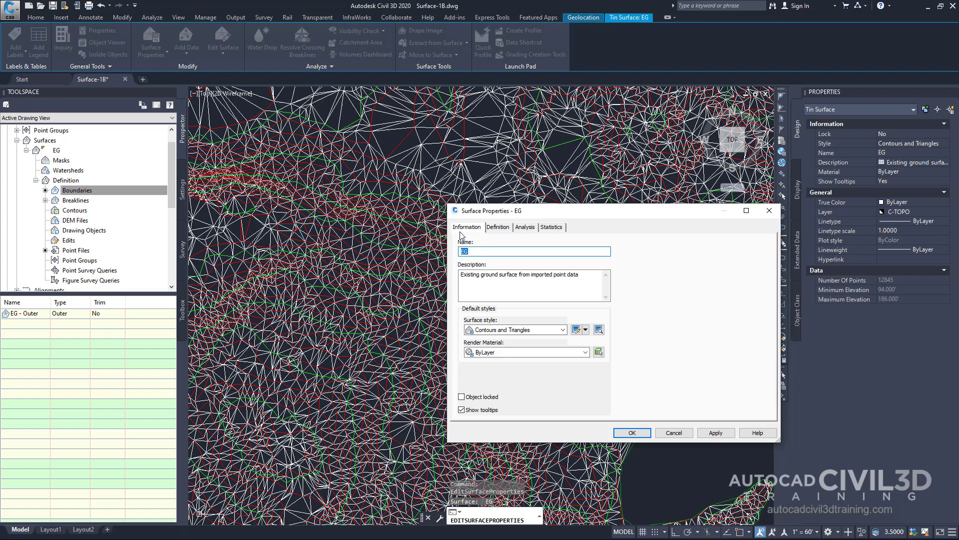
{"action": "left_click", "coordinate": [521, 333]}
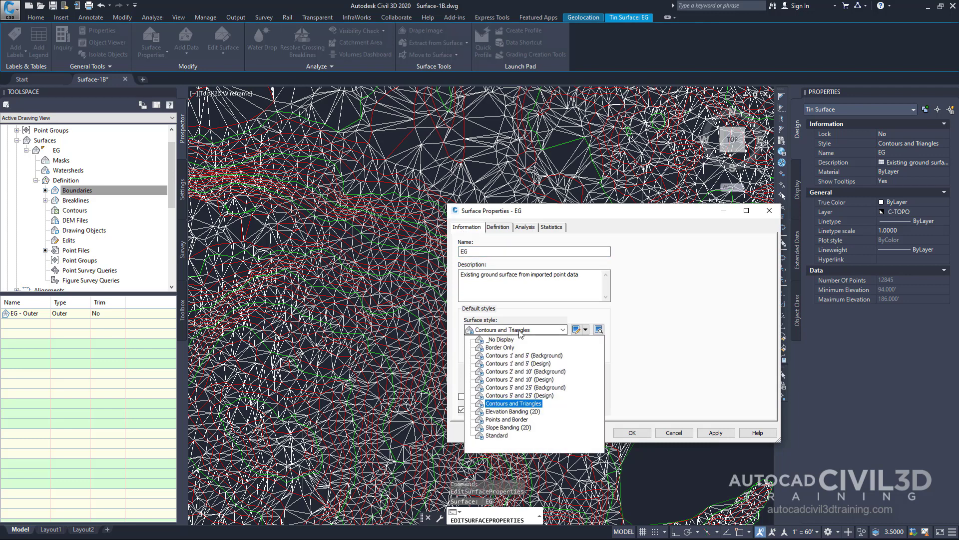
{"action": "left_click", "coordinate": [558, 389]}
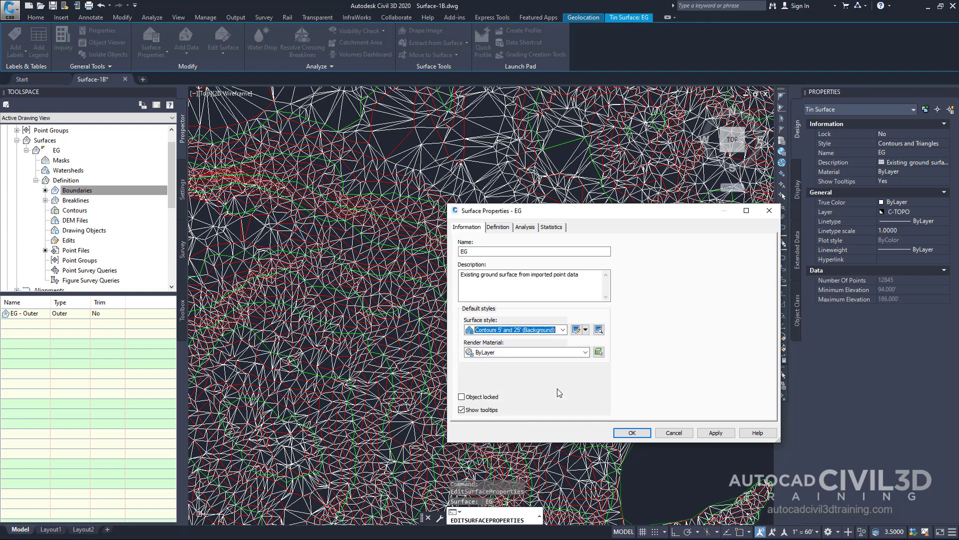
{"action": "left_click", "coordinate": [645, 432]}
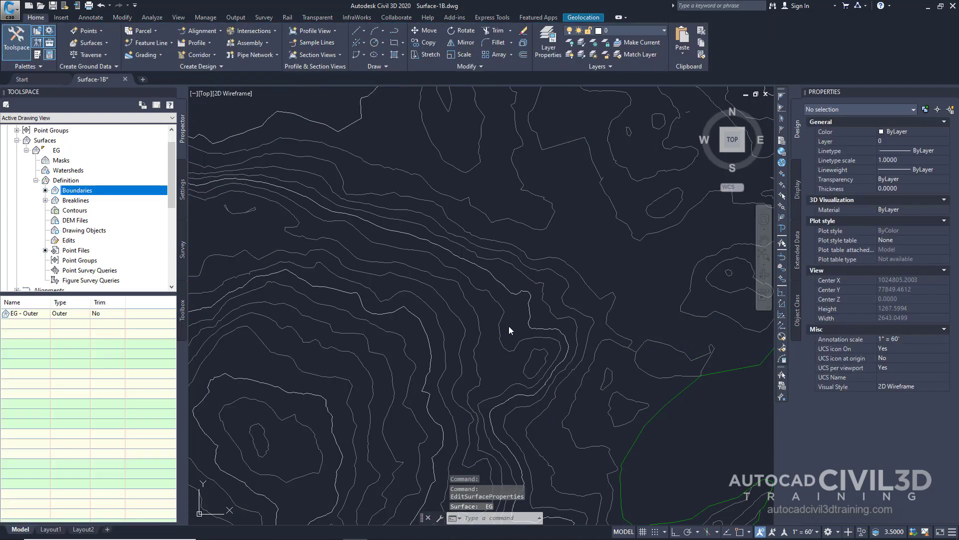
{"action": "scroll", "coordinate": [514, 318], "scroll_direction": "down", "scroll_amount": 5}
{"action": "middle_click_drag", "start_coordinate": [515, 319], "coordinate": [499, 315]}
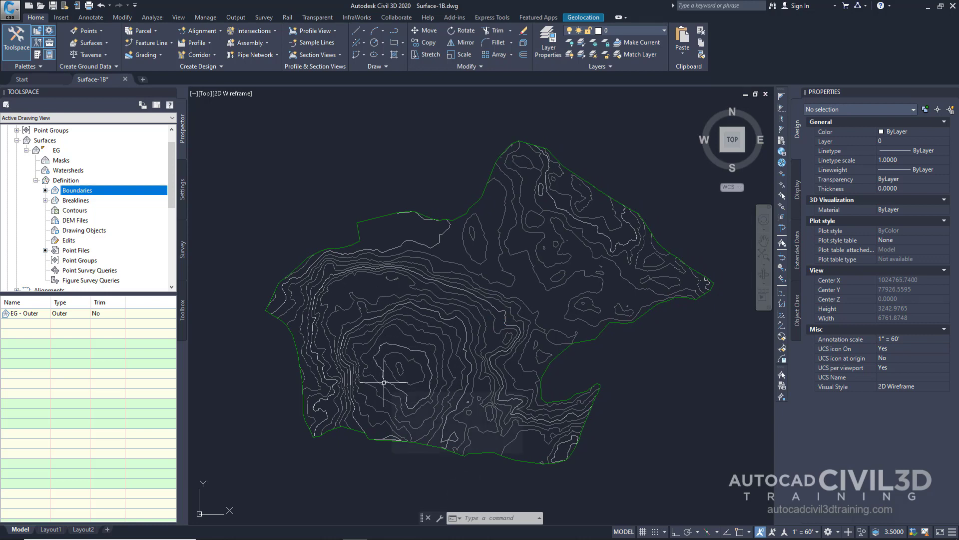
{"action": "mouse_move", "coordinate": [395, 374]}
{"action": "scroll", "coordinate": [405, 371], "scroll_direction": "up", "scroll_amount": 4}
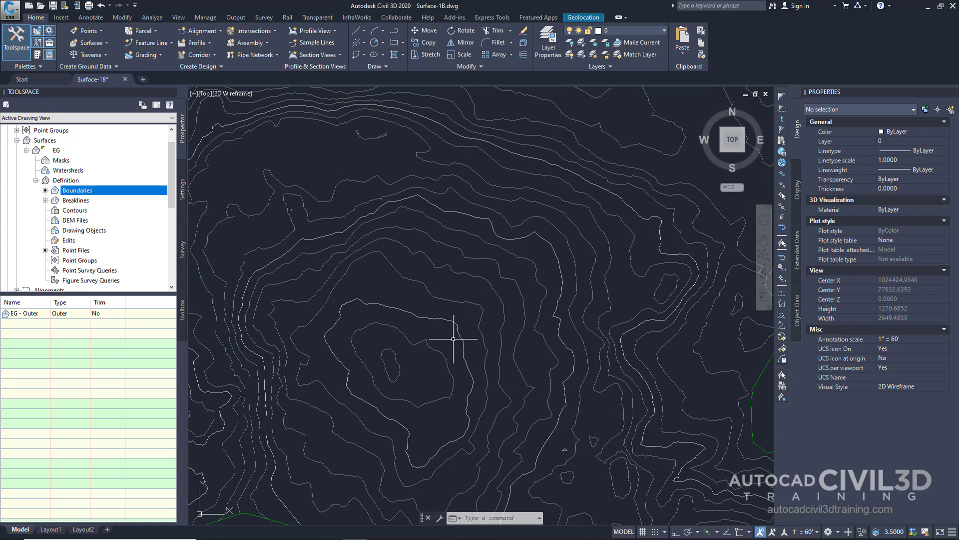
{"action": "scroll", "coordinate": [485, 324], "scroll_direction": "down", "scroll_amount": 2}
{"action": "mouse_move", "coordinate": [485, 324]}
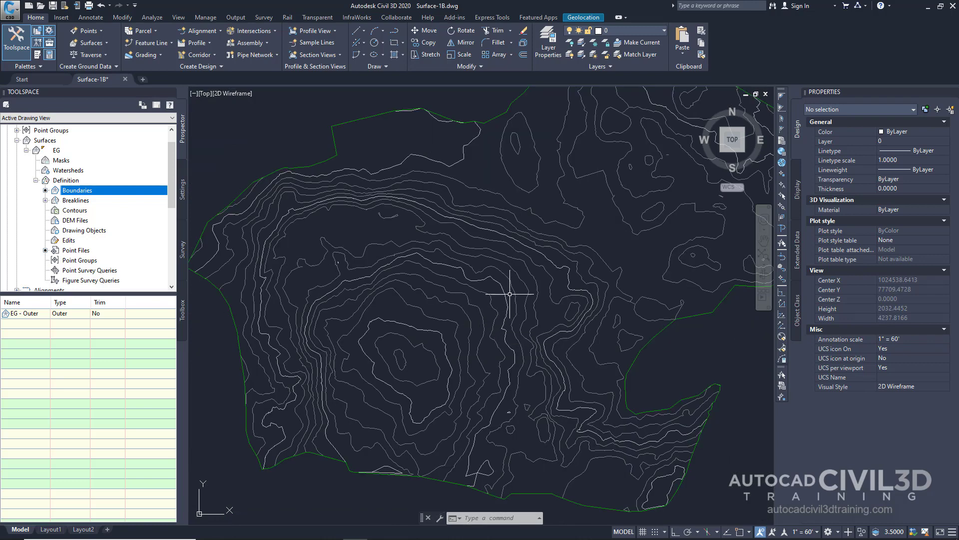
{"action": "scroll", "coordinate": [514, 288], "scroll_direction": "down", "scroll_amount": 2}
{"action": "middle_click_drag", "start_coordinate": [514, 285], "coordinate": [484, 323]}
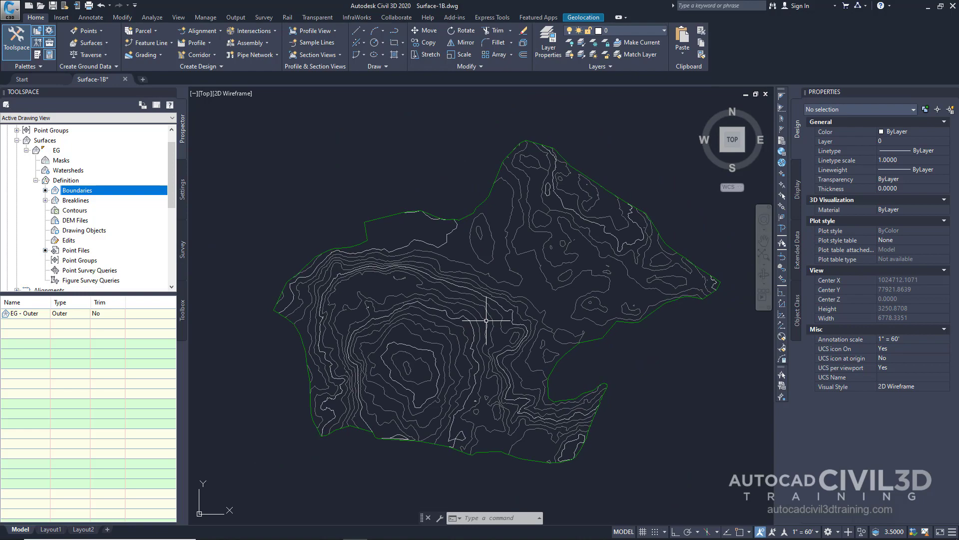